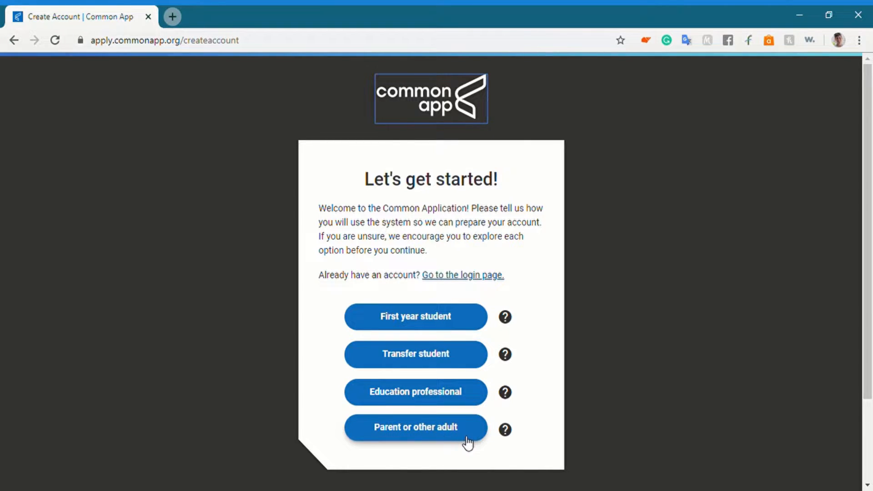
Open the first year student registration form and review the account fields it asks for
{"action": "left_click", "coordinate": [435, 320]}
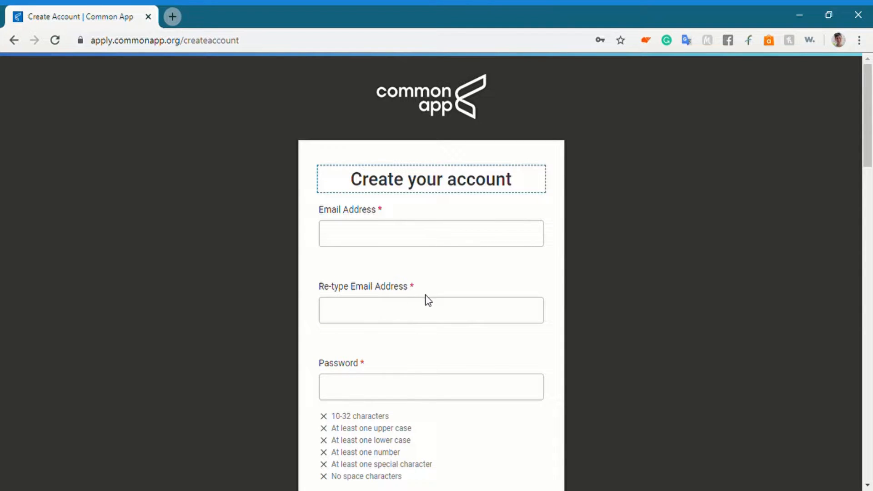
{"action": "left_click_drag", "start_coordinate": [868, 158], "coordinate": [866, 259]}
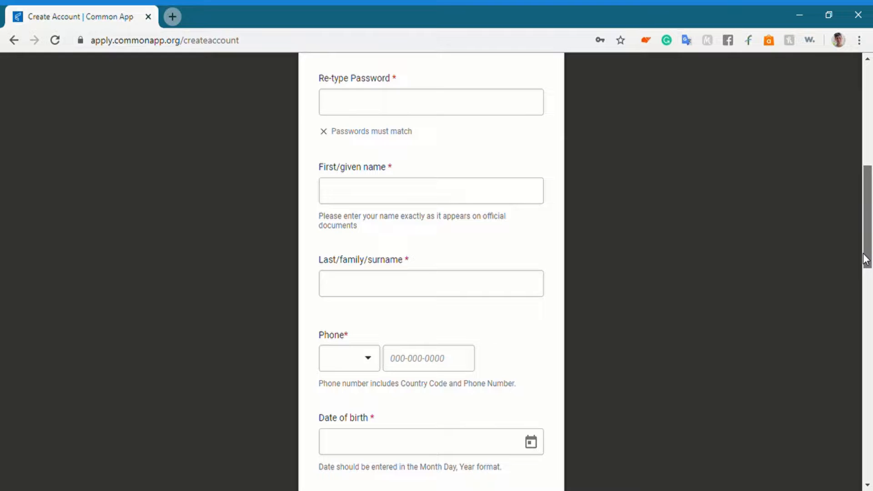
{"action": "left_click_drag", "start_coordinate": [866, 259], "coordinate": [839, 447]}
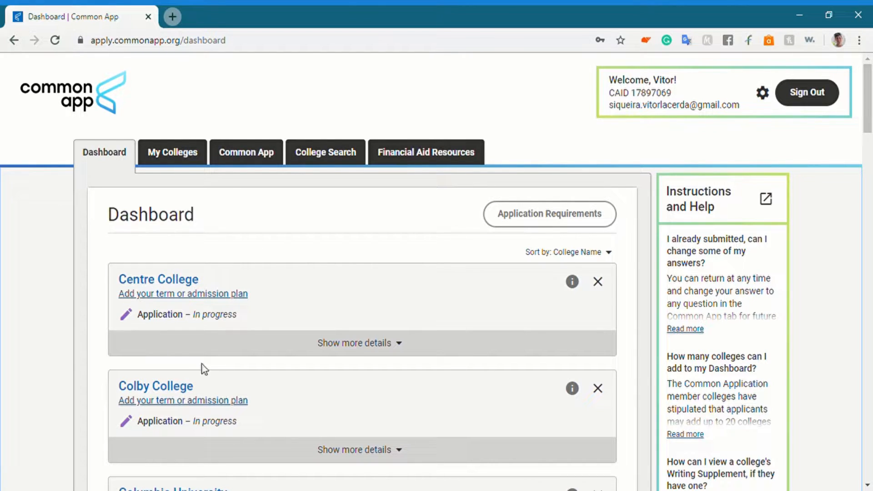
Go from the dashboard to the Common App application and look through the Profile section's personal information and subsections
{"action": "mouse_move", "coordinate": [869, 117]}
{"action": "left_mouse_down"}
{"action": "mouse_move", "coordinate": [871, 238]}
{"action": "mouse_move", "coordinate": [872, 112]}
{"action": "left_mouse_up"}
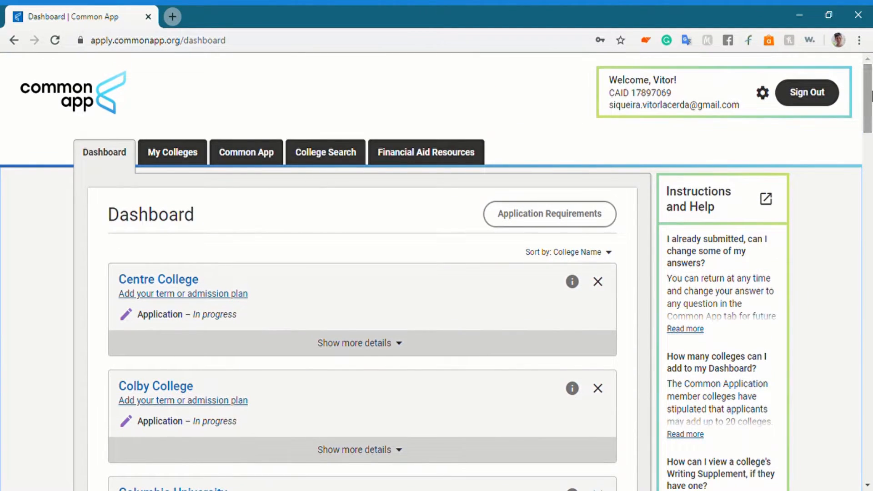
{"action": "left_click", "coordinate": [258, 154]}
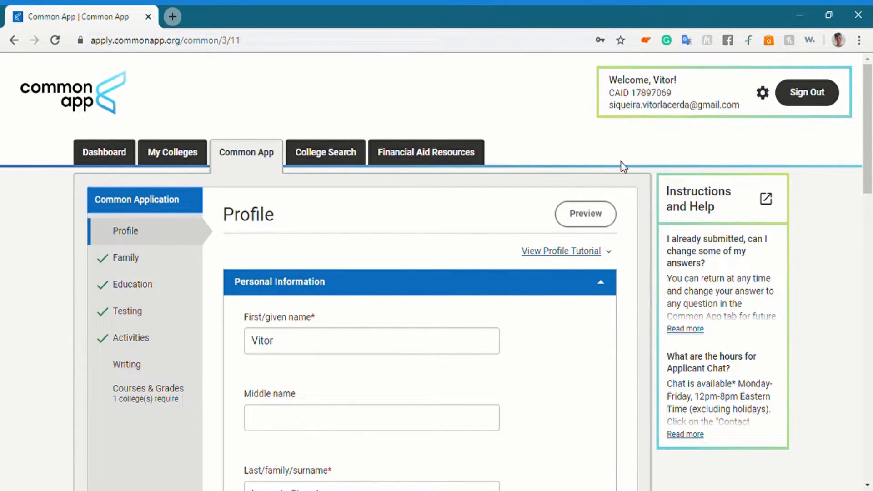
{"action": "left_click_drag", "start_coordinate": [872, 132], "coordinate": [844, 415]}
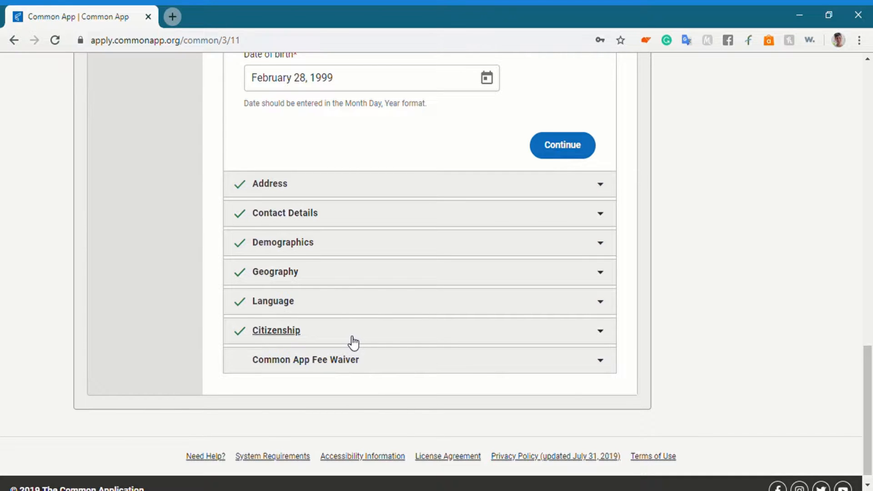
Answer Yes to the Common App Fee Waiver question and select the supporting statement from a school official, counselor or community leader as the indicator
{"action": "left_click", "coordinate": [394, 364]}
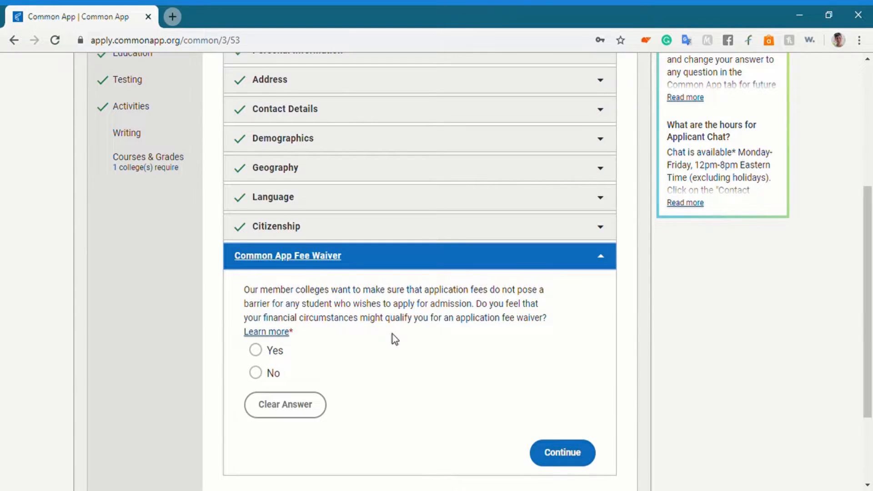
{"action": "left_click", "coordinate": [257, 352]}
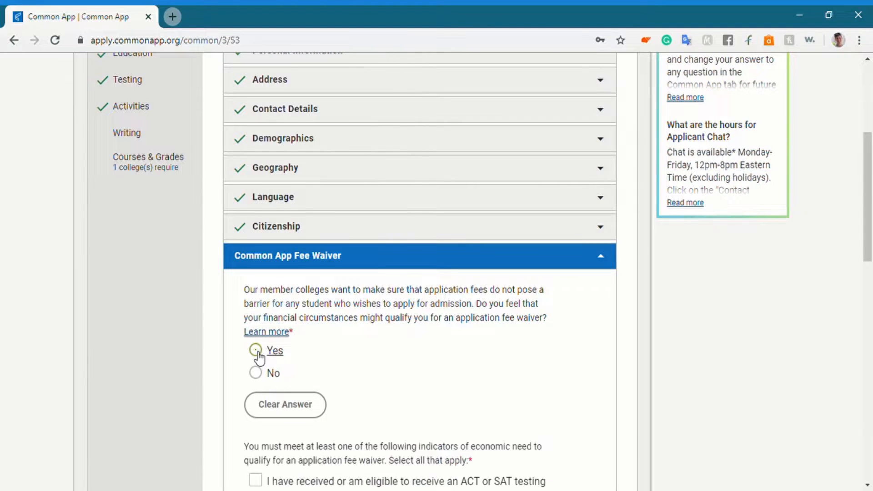
{"action": "scroll", "coordinate": [869, 249], "scroll_direction": "down", "scroll_amount": 3}
{"action": "left_click_drag", "start_coordinate": [869, 250], "coordinate": [862, 303]}
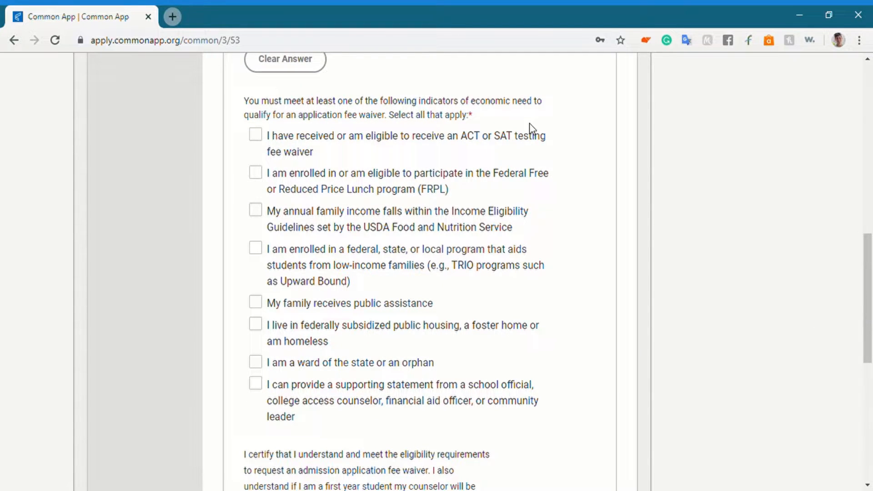
{"action": "left_click", "coordinate": [374, 392]}
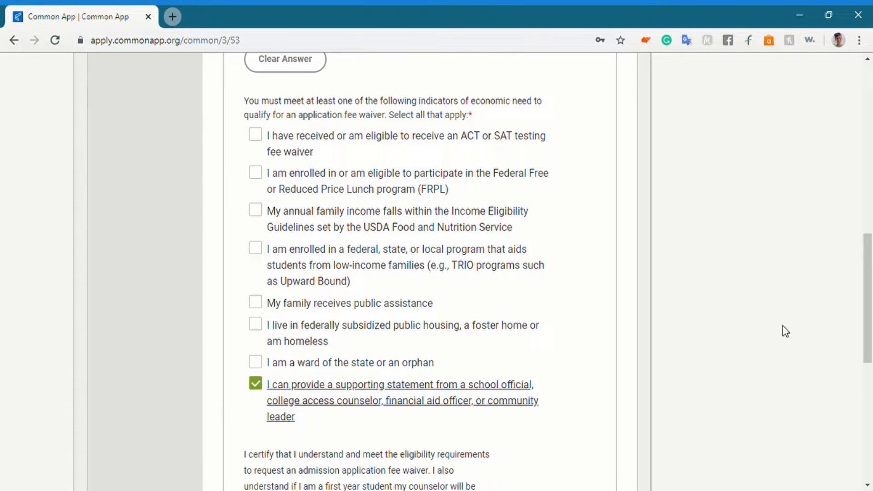
Review the household questions in the Family section and the current secondary school questions in the Education section
{"action": "mouse_move", "coordinate": [870, 319]}
{"action": "left_mouse_down"}
{"action": "mouse_move", "coordinate": [870, 420]}
{"action": "mouse_move", "coordinate": [869, 160]}
{"action": "left_mouse_up"}
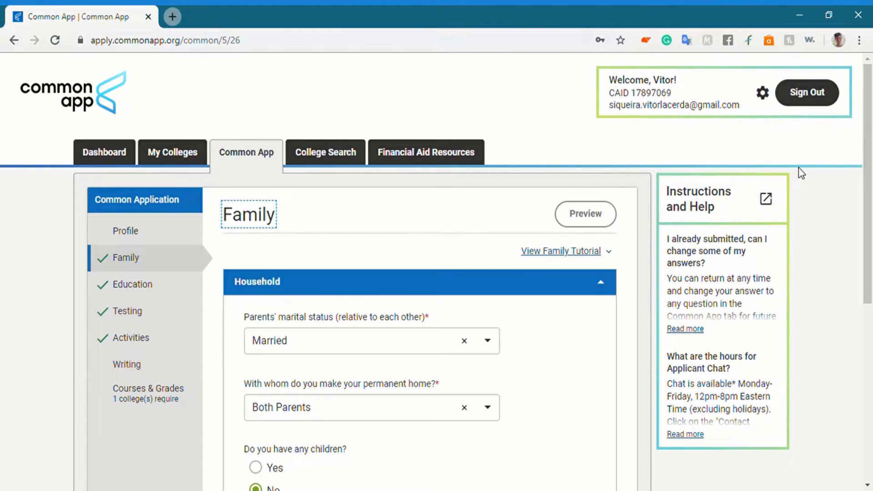
{"action": "left_click_drag", "start_coordinate": [872, 127], "coordinate": [854, 293]}
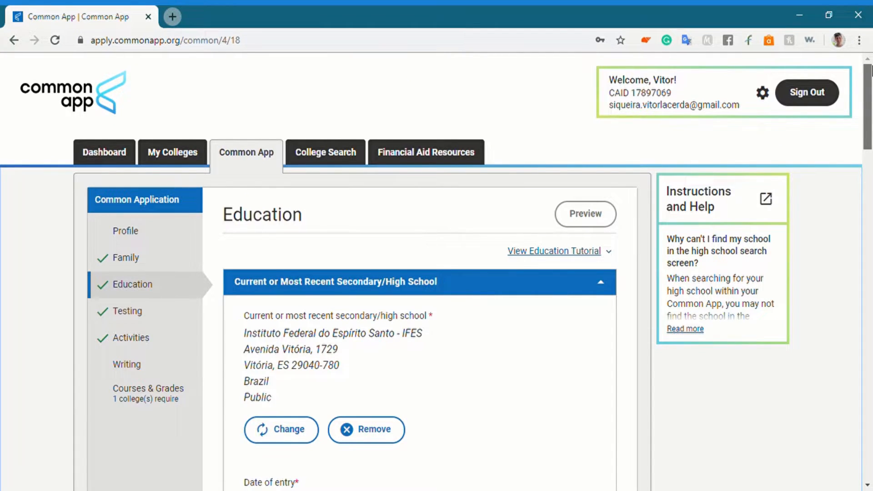
{"action": "left_click_drag", "start_coordinate": [871, 69], "coordinate": [872, 74]}
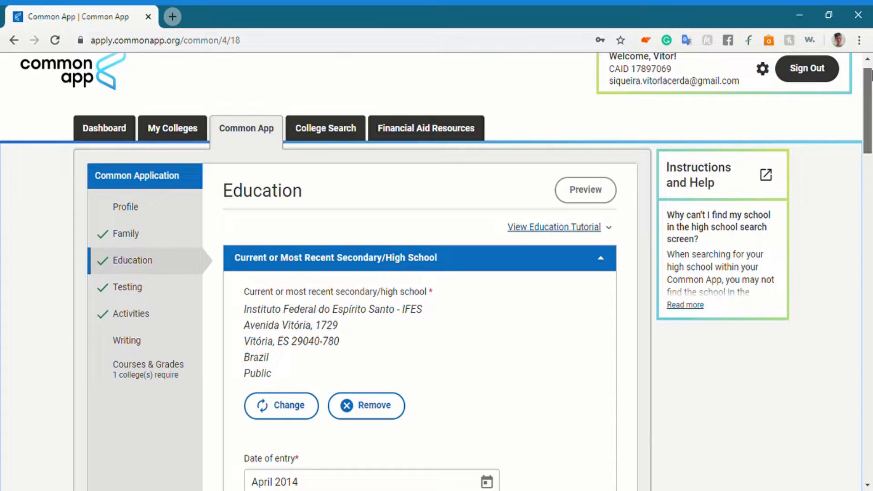
{"action": "left_click_drag", "start_coordinate": [872, 74], "coordinate": [860, 185]}
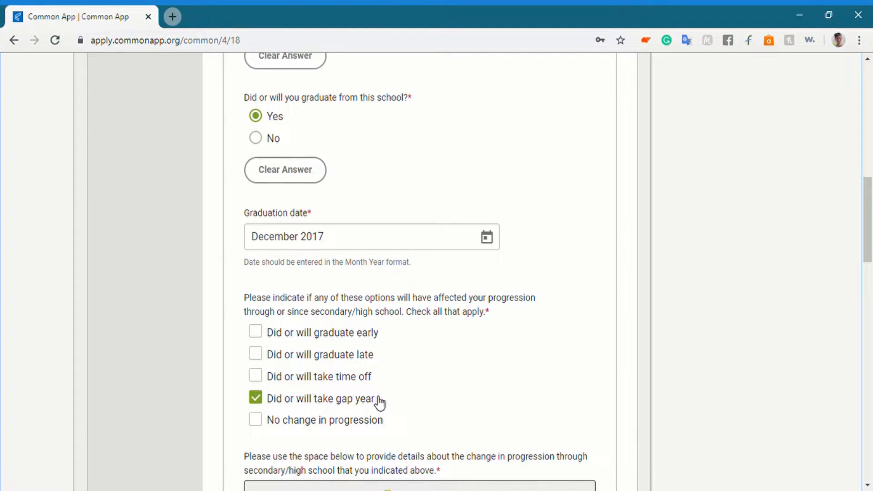
{"action": "left_click_drag", "start_coordinate": [869, 239], "coordinate": [788, 466]}
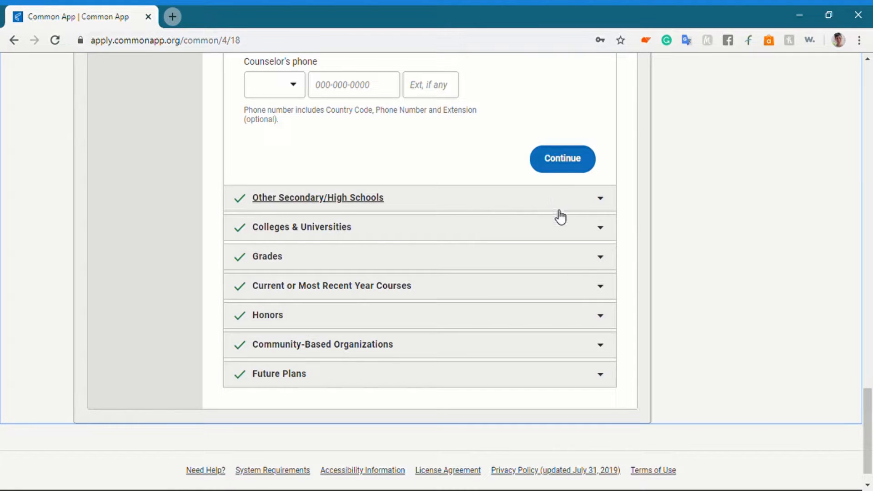
Expand Grades and Current or Most Recent Year Courses in the Education section and review their entries
{"action": "left_click", "coordinate": [553, 271]}
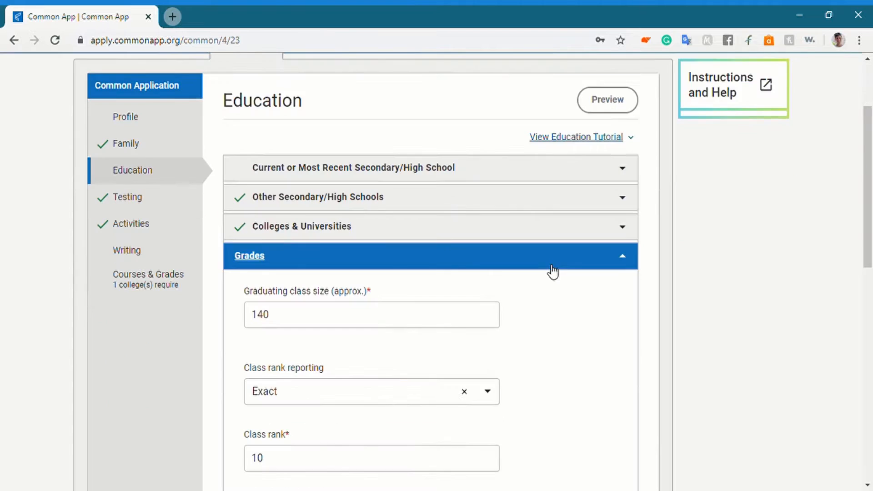
{"action": "left_click_drag", "start_coordinate": [869, 164], "coordinate": [867, 380]}
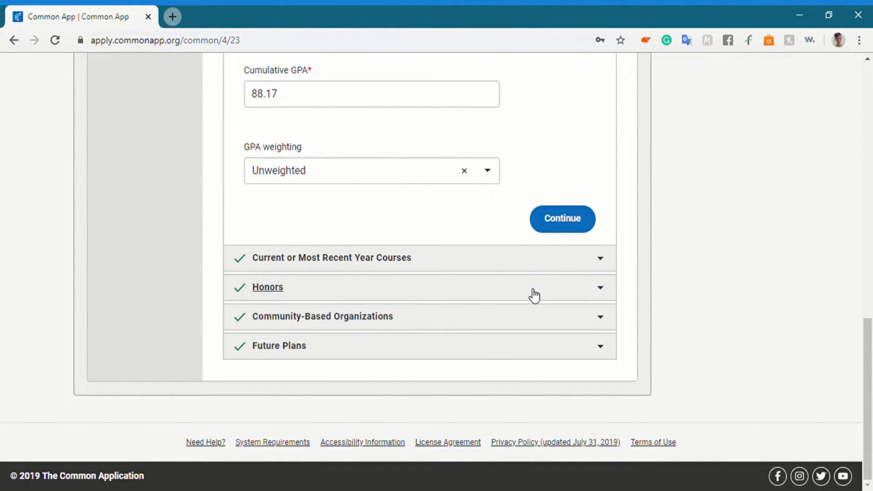
{"action": "left_click", "coordinate": [550, 274]}
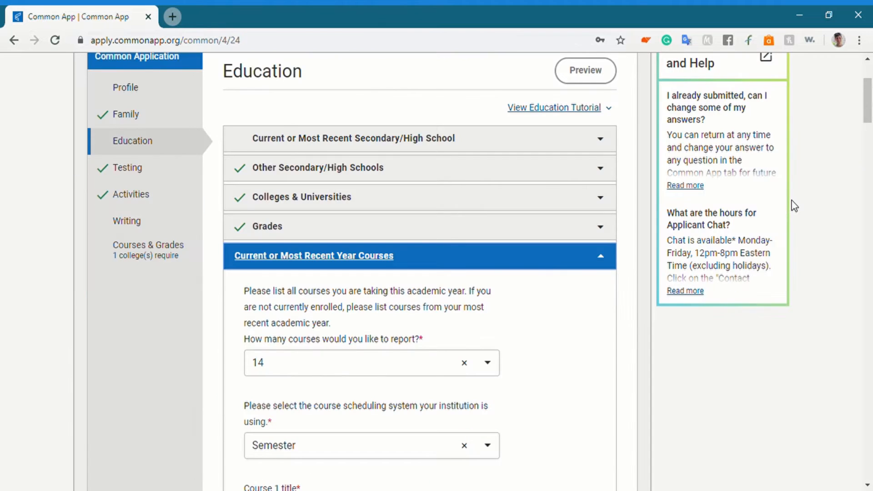
{"action": "left_click_drag", "start_coordinate": [869, 109], "coordinate": [869, 459]}
Go through the Honors, Community-Based Organizations and Future Plans subsections of Education
{"action": "left_click", "coordinate": [584, 287]}
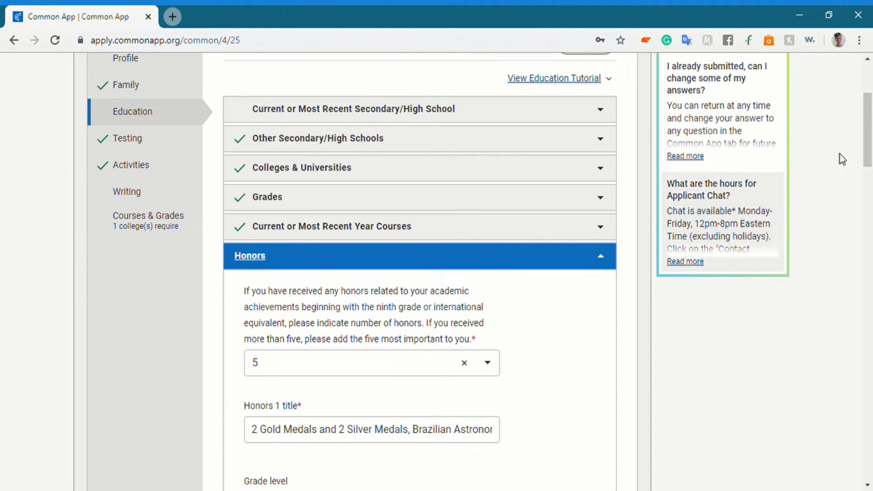
{"action": "left_click_drag", "start_coordinate": [867, 140], "coordinate": [856, 462]}
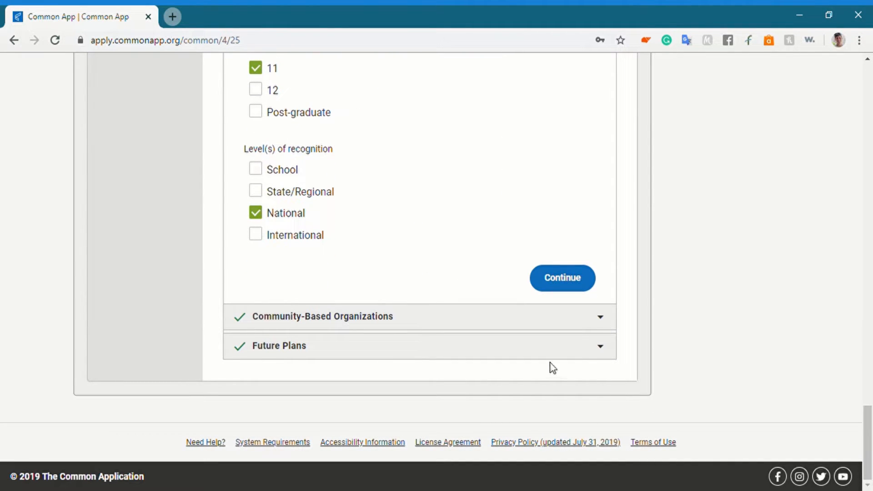
{"action": "left_click", "coordinate": [411, 324]}
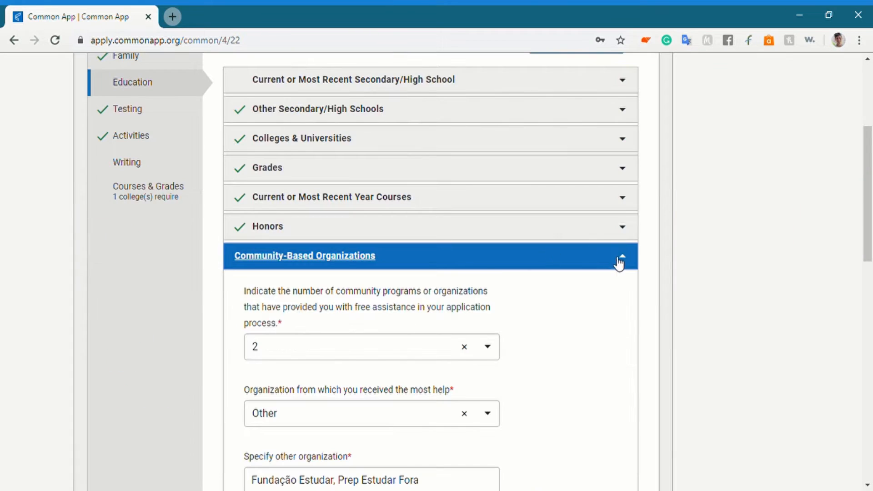
{"action": "left_click_drag", "start_coordinate": [871, 172], "coordinate": [858, 385]}
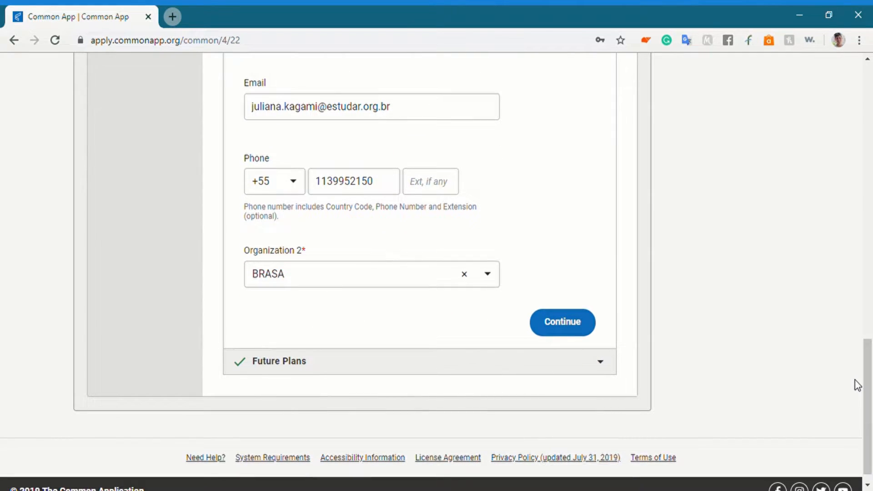
{"action": "left_click", "coordinate": [571, 361]}
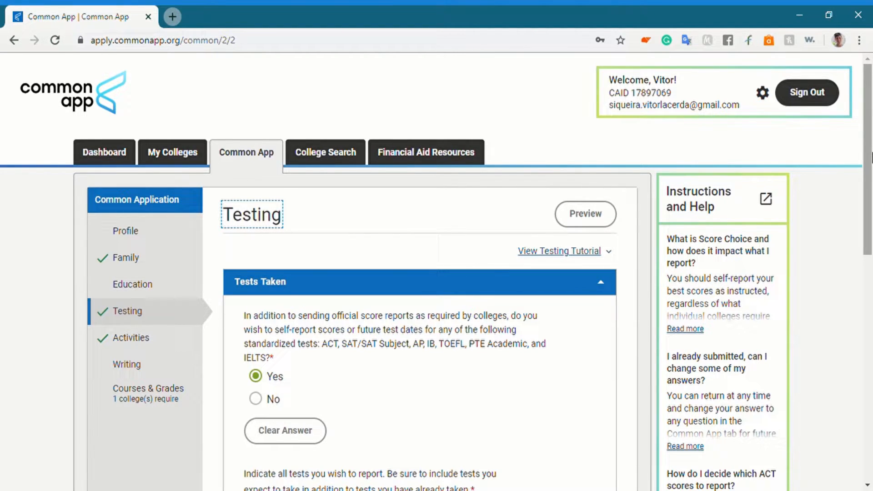
Review the Tests Taken questions in the Testing section and the activity reporting question in the Activities section
{"action": "left_click_drag", "start_coordinate": [872, 162], "coordinate": [872, 169]}
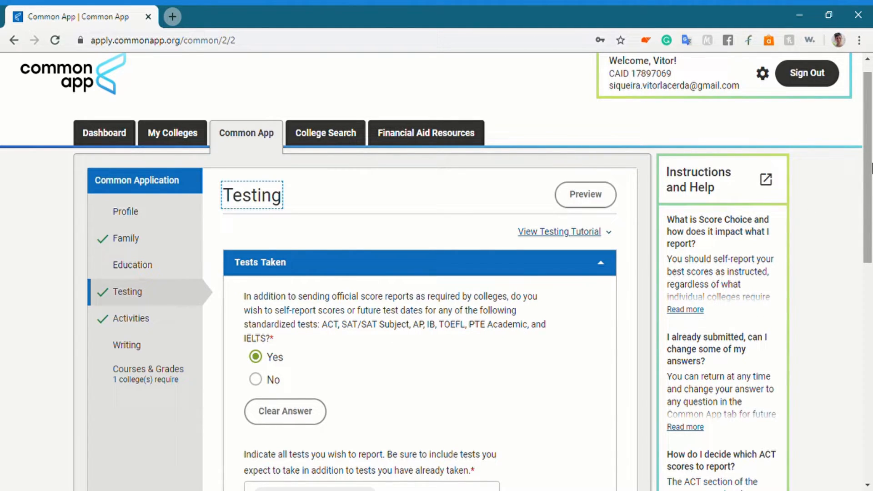
{"action": "mouse_move", "coordinate": [871, 168]}
{"action": "left_mouse_down"}
{"action": "mouse_move", "coordinate": [845, 379]}
{"action": "mouse_move", "coordinate": [869, 168]}
{"action": "left_mouse_up"}
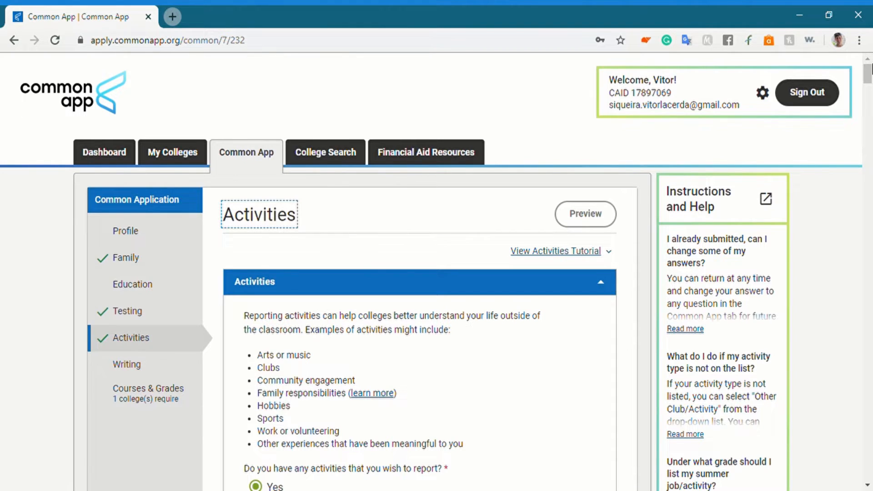
{"action": "left_click_drag", "start_coordinate": [870, 75], "coordinate": [870, 81]}
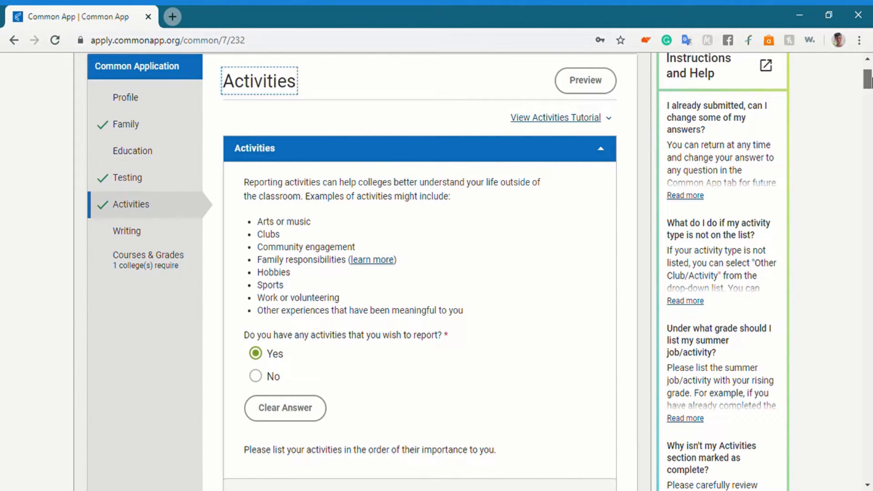
{"action": "mouse_move", "coordinate": [870, 80]}
{"action": "left_mouse_down"}
{"action": "mouse_move", "coordinate": [852, 458]}
{"action": "mouse_move", "coordinate": [869, 311]}
{"action": "mouse_move", "coordinate": [870, 67]}
{"action": "left_mouse_up"}
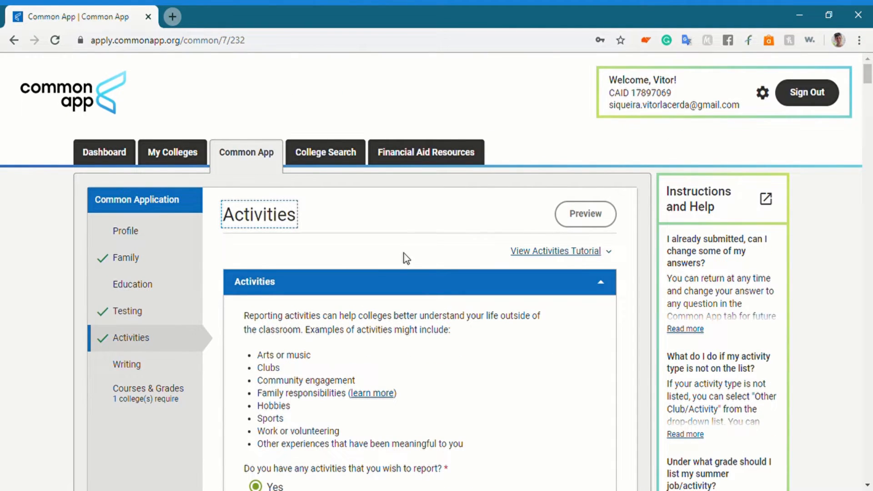
Open the Writing section and examine the Personal Essay prompts and the essay text box
{"action": "left_click", "coordinate": [172, 367]}
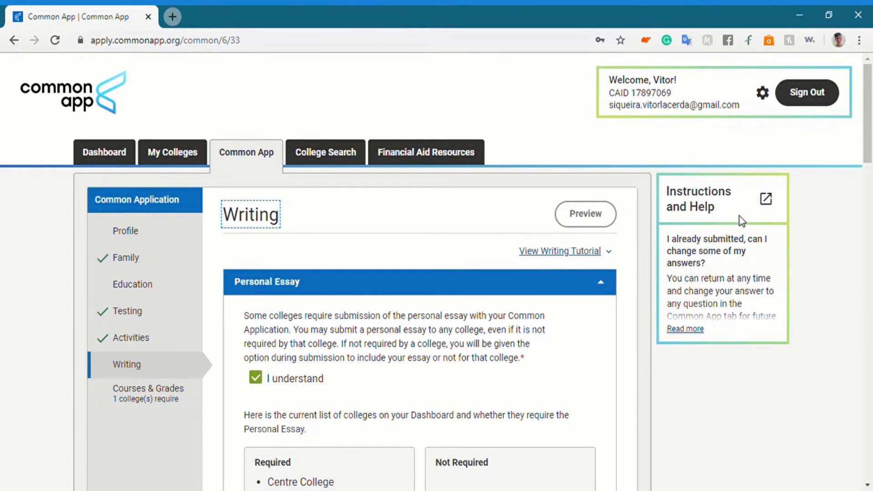
{"action": "left_click_drag", "start_coordinate": [871, 155], "coordinate": [842, 411]}
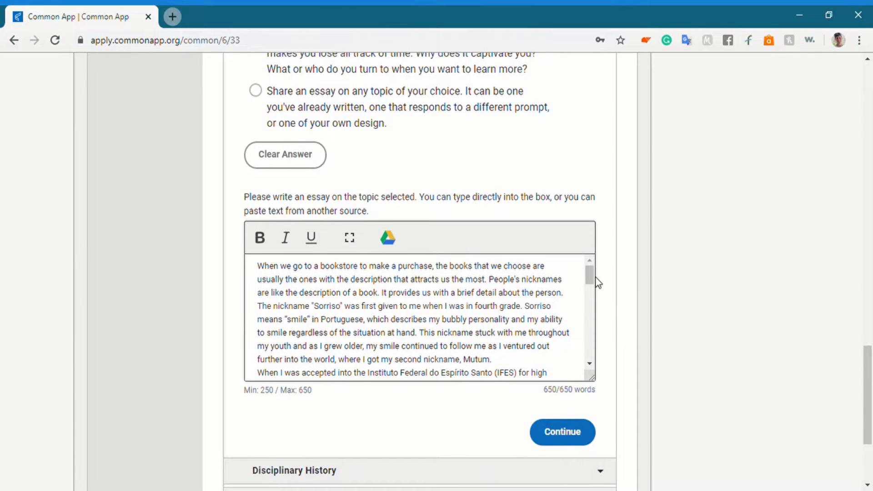
{"action": "left_click_drag", "start_coordinate": [590, 275], "coordinate": [606, 246]}
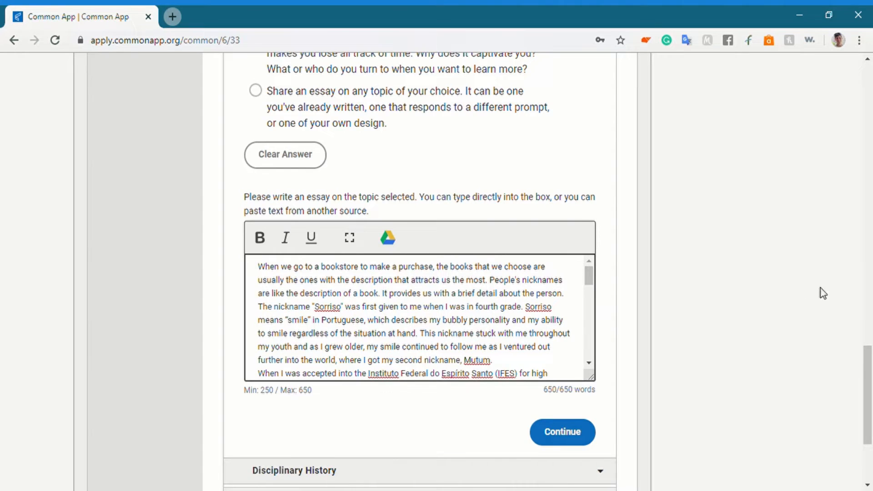
Expand Additional Information in the Writing section and examine its question and text box
{"action": "left_click_drag", "start_coordinate": [869, 379], "coordinate": [869, 414]}
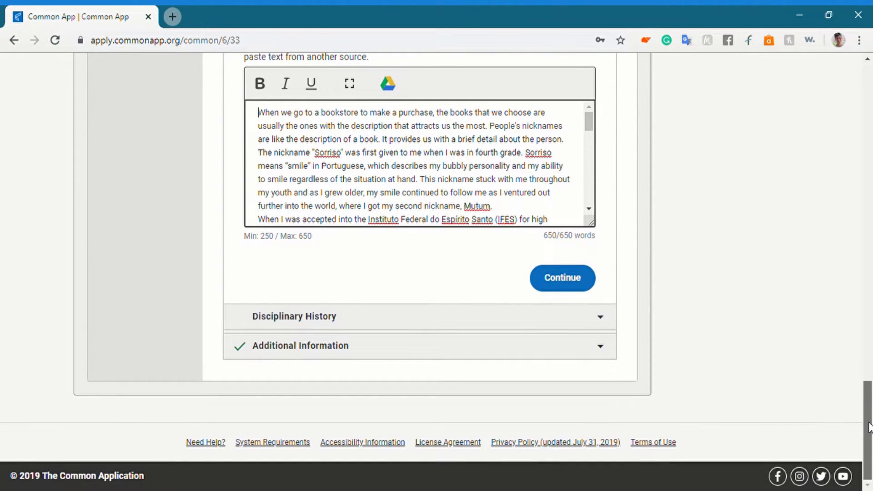
{"action": "left_click", "coordinate": [514, 350]}
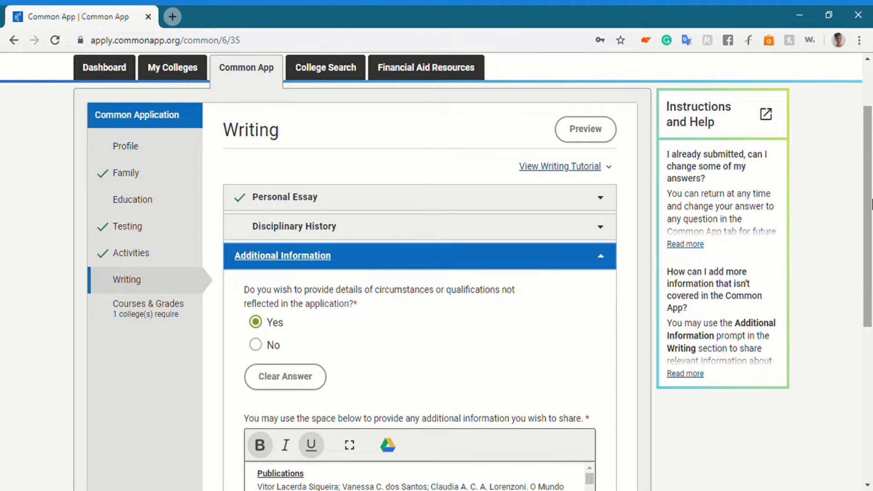
{"action": "left_click_drag", "start_coordinate": [871, 204], "coordinate": [864, 292]}
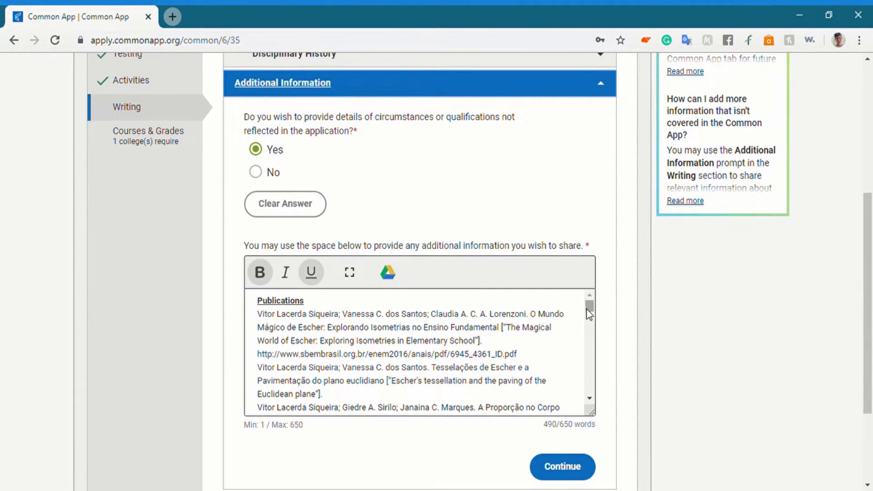
{"action": "mouse_move", "coordinate": [588, 308]}
{"action": "left_mouse_down"}
{"action": "mouse_move", "coordinate": [583, 388]}
{"action": "mouse_move", "coordinate": [588, 296]}
{"action": "left_mouse_up"}
Open the Courses & Grades section and examine which colleges on the list require it
{"action": "left_click_drag", "start_coordinate": [868, 220], "coordinate": [869, 184]}
{"action": "left_click", "coordinate": [132, 215]}
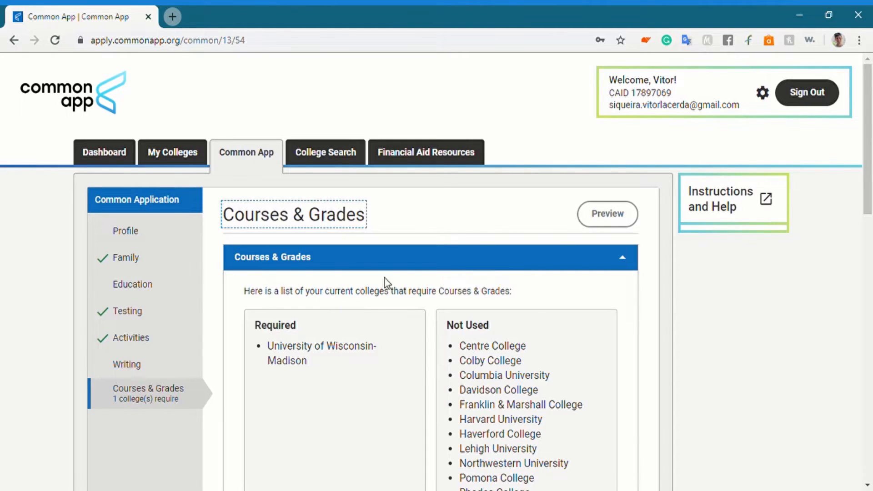
{"action": "left_click_drag", "start_coordinate": [868, 121], "coordinate": [871, 181]}
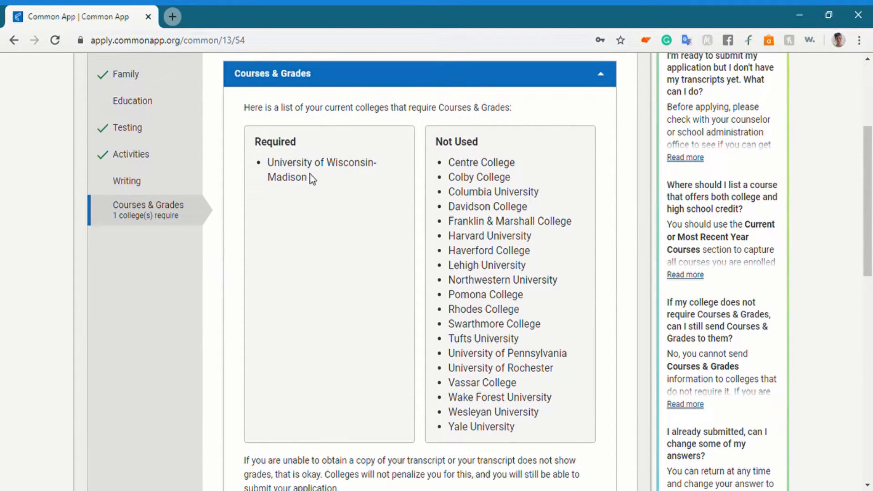
Continue from the Courses & Grades requirements list to the 9th Grade section and examine its summary
{"action": "left_click_drag", "start_coordinate": [870, 191], "coordinate": [869, 415]}
{"action": "left_click", "coordinate": [591, 229]}
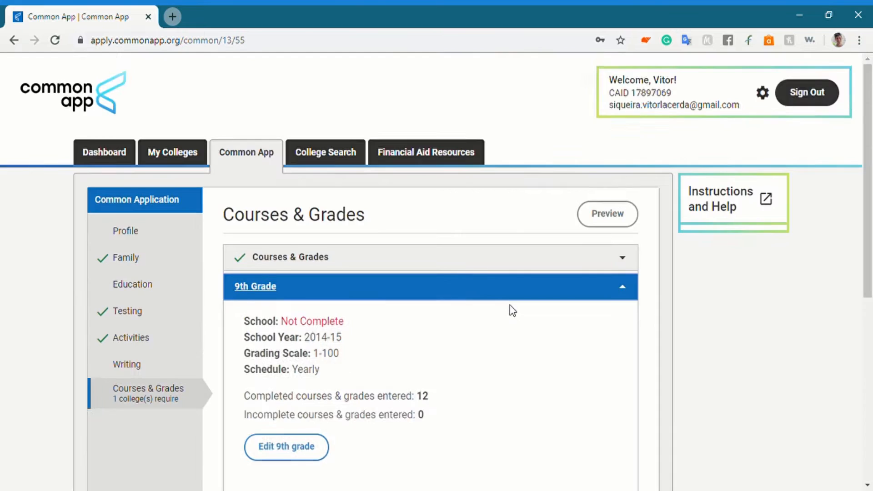
{"action": "scroll", "coordinate": [589, 250], "scroll_direction": "down", "scroll_amount": 1}
{"action": "left_click_drag", "start_coordinate": [867, 175], "coordinate": [869, 134]}
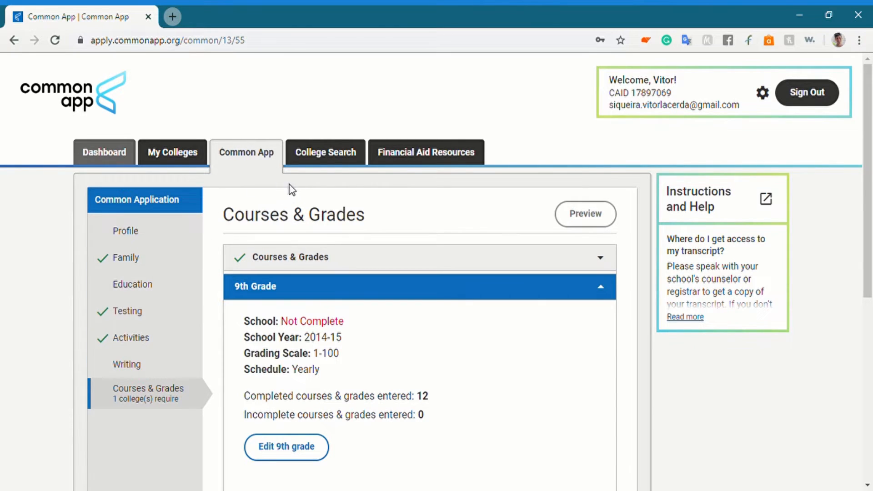
Search the Common App colleges for "stets" and examine the matching entry
{"action": "left_click", "coordinate": [348, 156]}
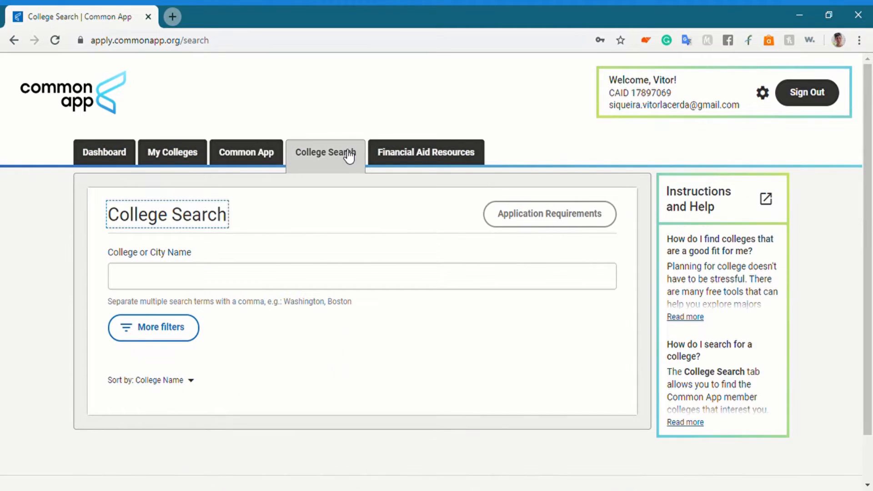
{"action": "left_click", "coordinate": [516, 285]}
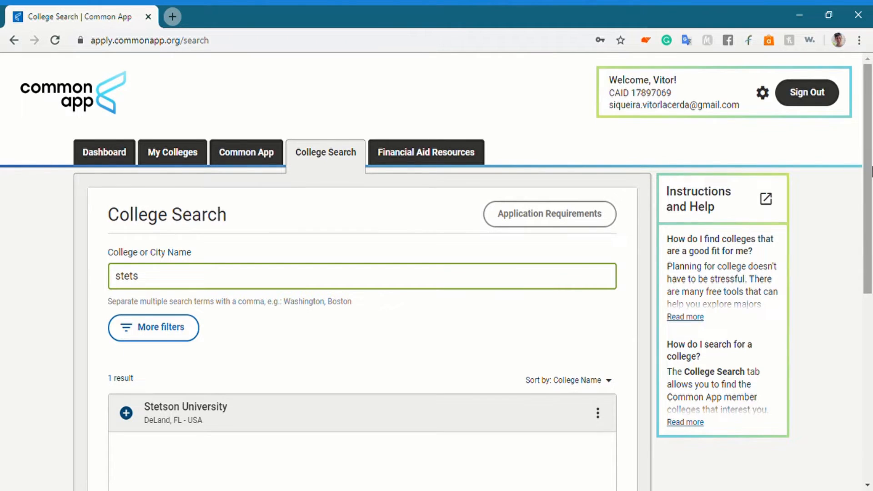
{"action": "scroll", "coordinate": [272, 283], "scroll_direction": "down", "scroll_amount": 3}
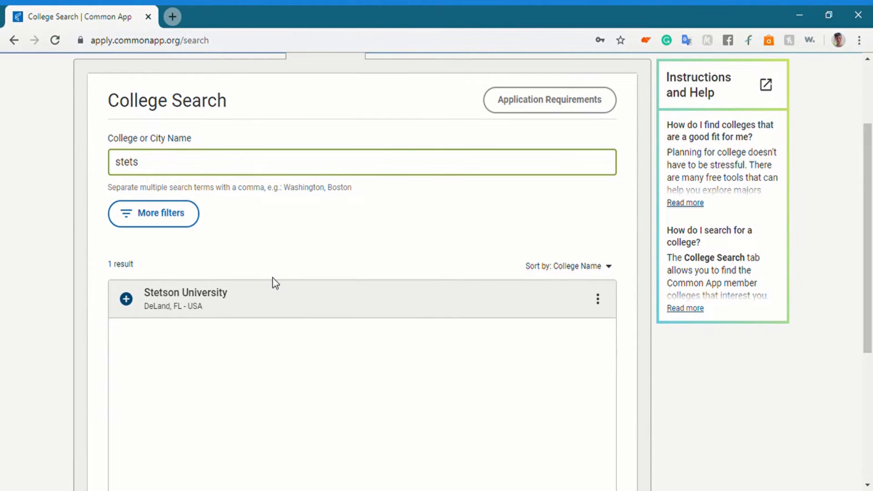
Try to add Stetson University to the college list, and view the information links offered for it
{"action": "left_click", "coordinate": [126, 299]}
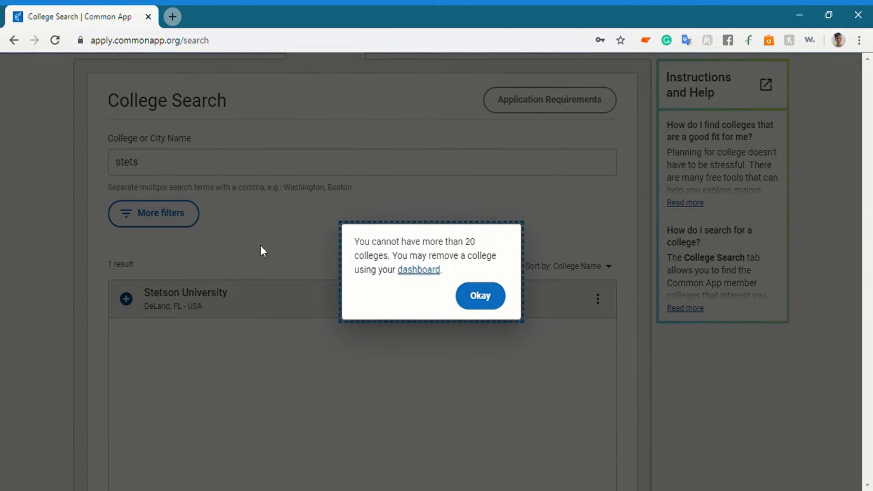
{"action": "left_click", "coordinate": [484, 304]}
{"action": "left_click", "coordinate": [599, 300]}
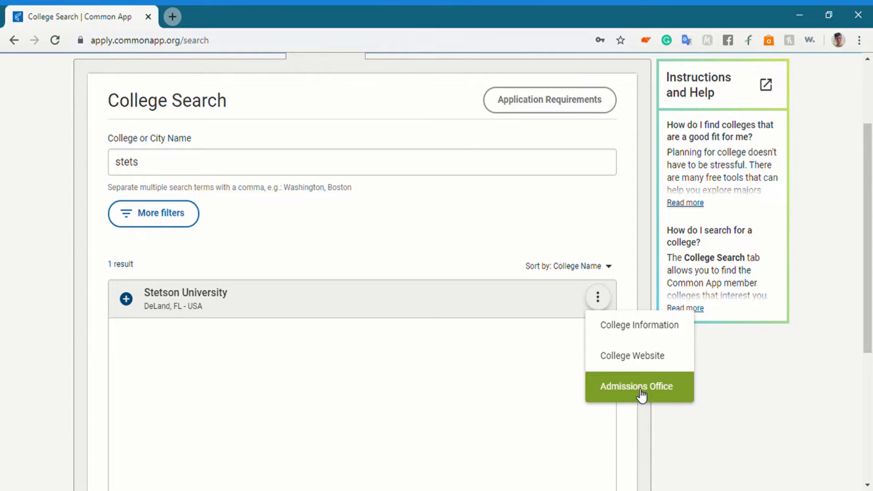
{"action": "left_click_drag", "start_coordinate": [868, 214], "coordinate": [868, 136]}
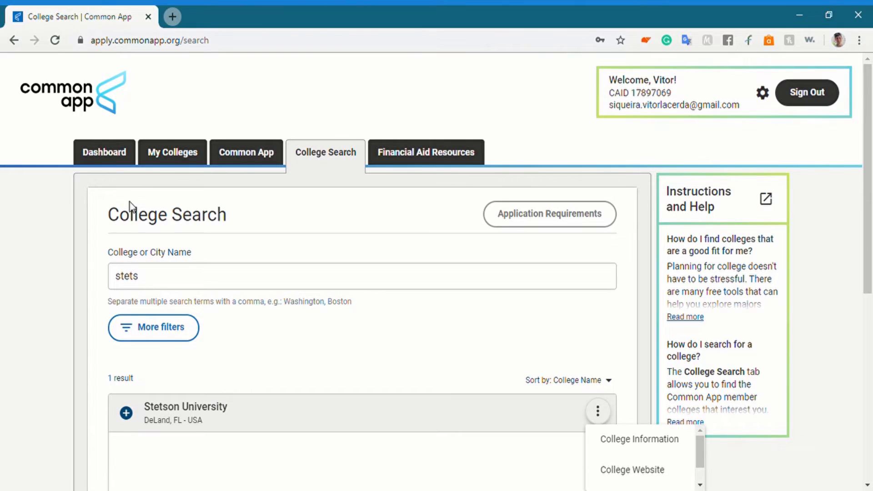
Open the Dashboard and expand Centre College's details to examine its application status and writing requirements
{"action": "left_click", "coordinate": [111, 151]}
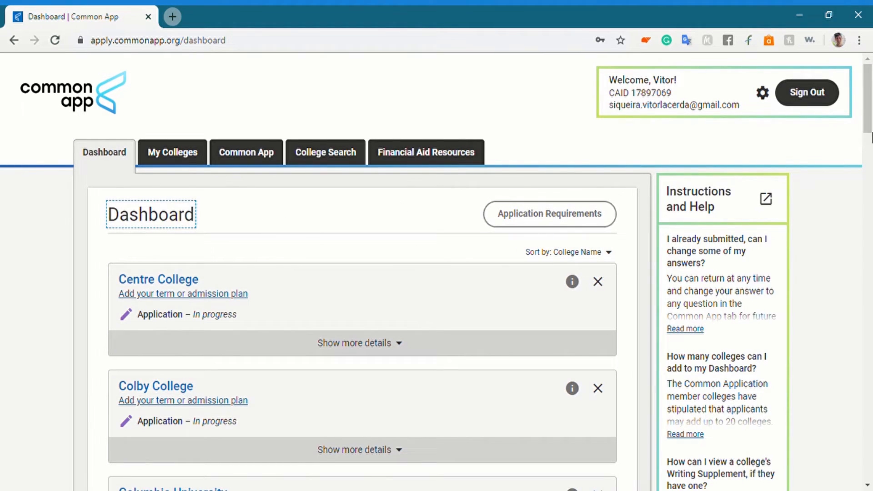
{"action": "scroll", "coordinate": [872, 98], "scroll_direction": "down", "scroll_amount": 3}
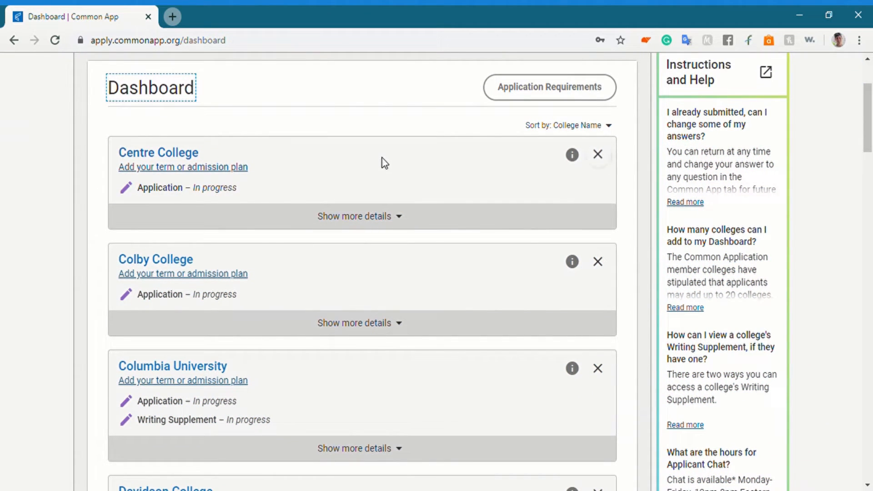
{"action": "left_click", "coordinate": [578, 166]}
{"action": "left_click", "coordinate": [394, 217]}
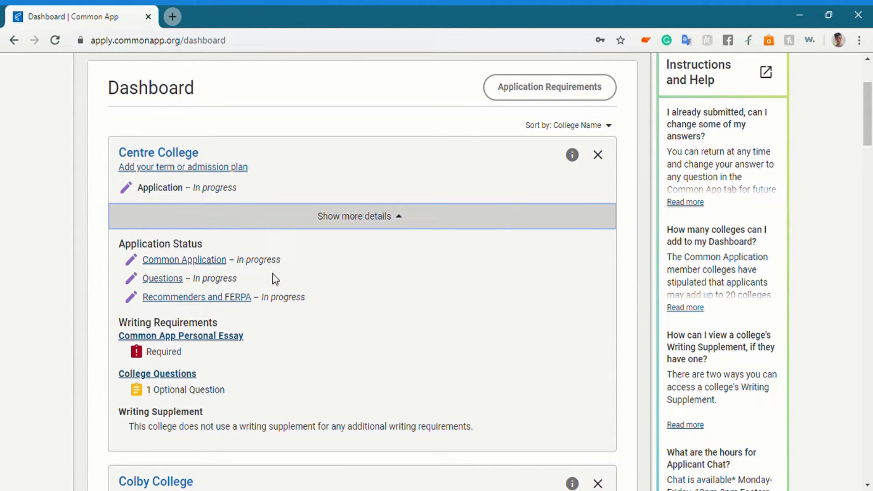
Open Centre College's page and examine its college information and application Questions
{"action": "left_click", "coordinate": [174, 155]}
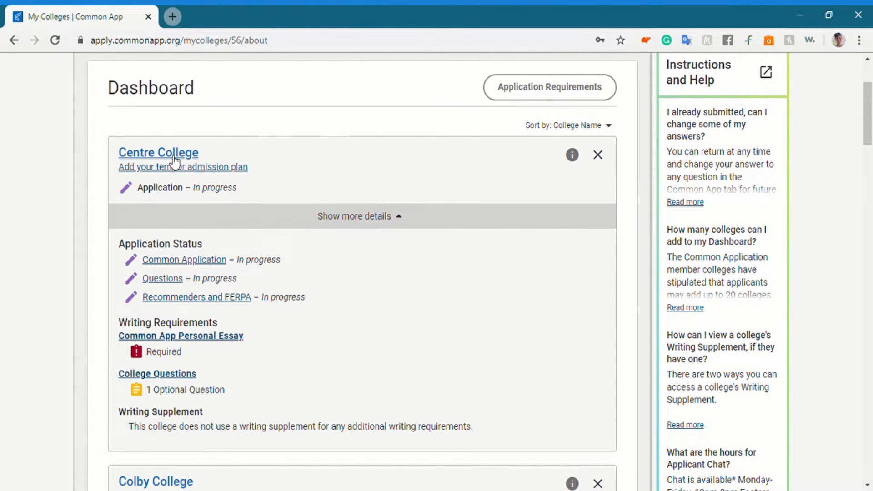
{"action": "mouse_move", "coordinate": [869, 138]}
{"action": "left_mouse_down"}
{"action": "mouse_move", "coordinate": [867, 244]}
{"action": "mouse_move", "coordinate": [842, 370]}
{"action": "mouse_move", "coordinate": [871, 239]}
{"action": "mouse_move", "coordinate": [870, 144]}
{"action": "left_mouse_up"}
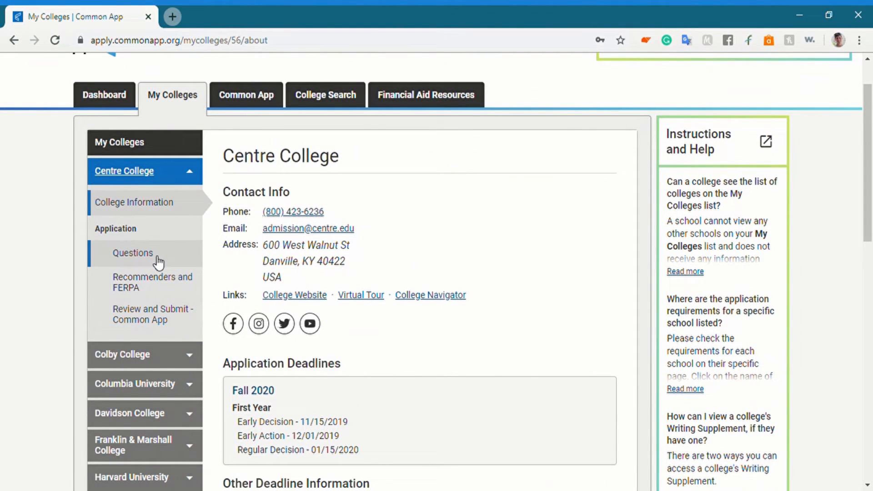
{"action": "left_click", "coordinate": [159, 257]}
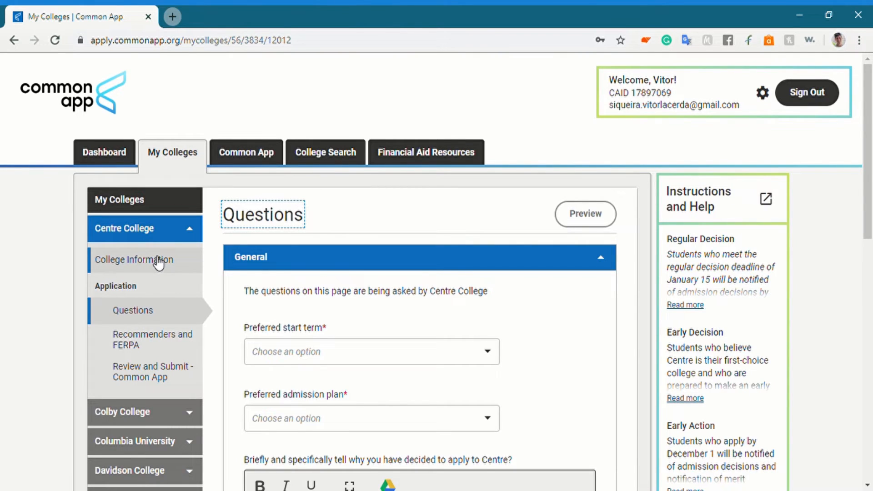
{"action": "left_click_drag", "start_coordinate": [871, 158], "coordinate": [869, 240]}
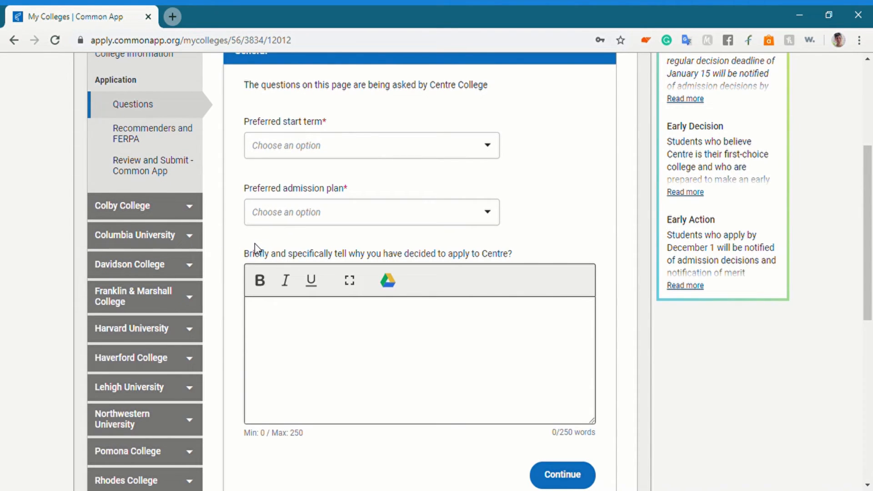
Examine Centre College's Recommenders and FERPA page and its Review and Submit requirements, and return to the Dashboard
{"action": "left_click", "coordinate": [164, 141]}
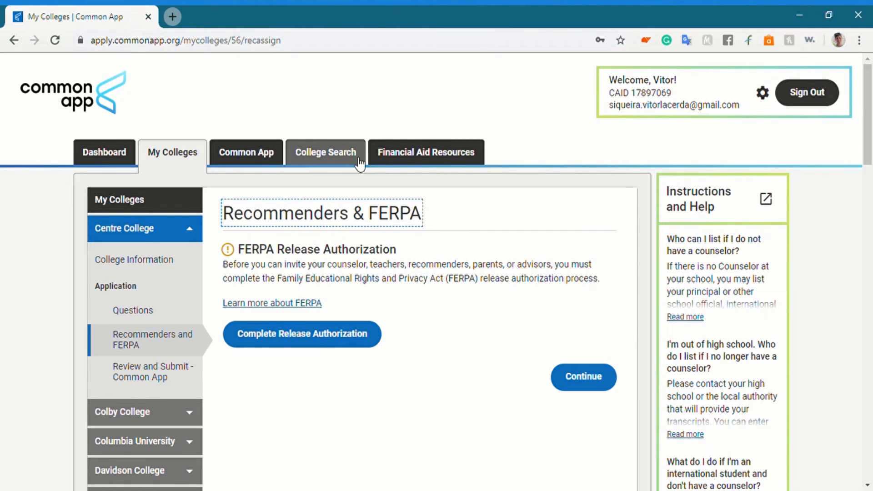
{"action": "left_click_drag", "start_coordinate": [870, 128], "coordinate": [870, 154]}
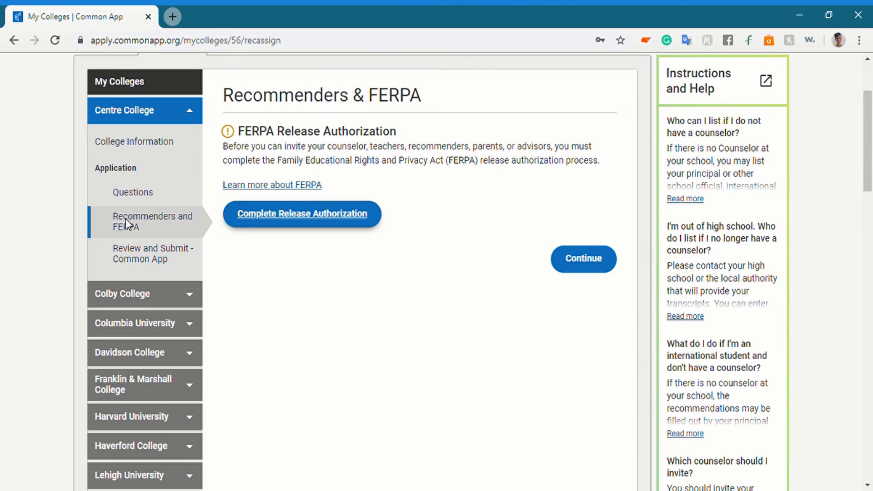
{"action": "left_click", "coordinate": [149, 254]}
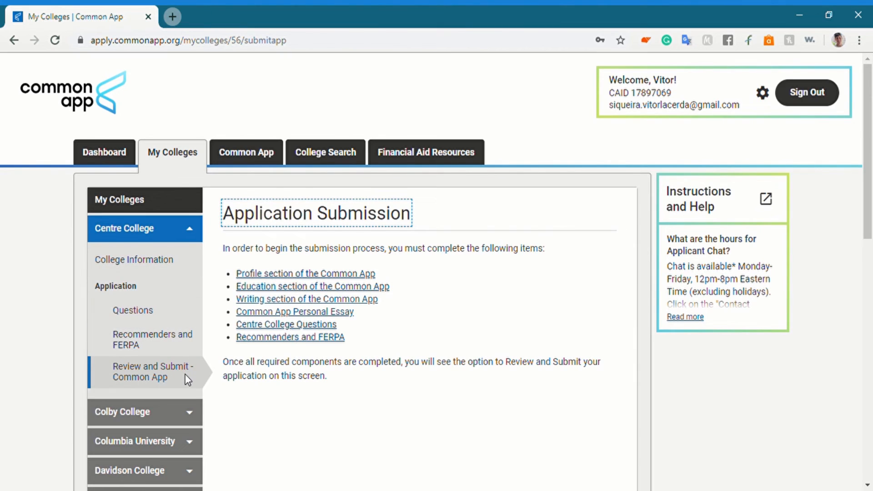
{"action": "mouse_move", "coordinate": [869, 148]}
{"action": "left_mouse_down"}
{"action": "mouse_move", "coordinate": [870, 196]}
{"action": "mouse_move", "coordinate": [872, 135]}
{"action": "left_mouse_up"}
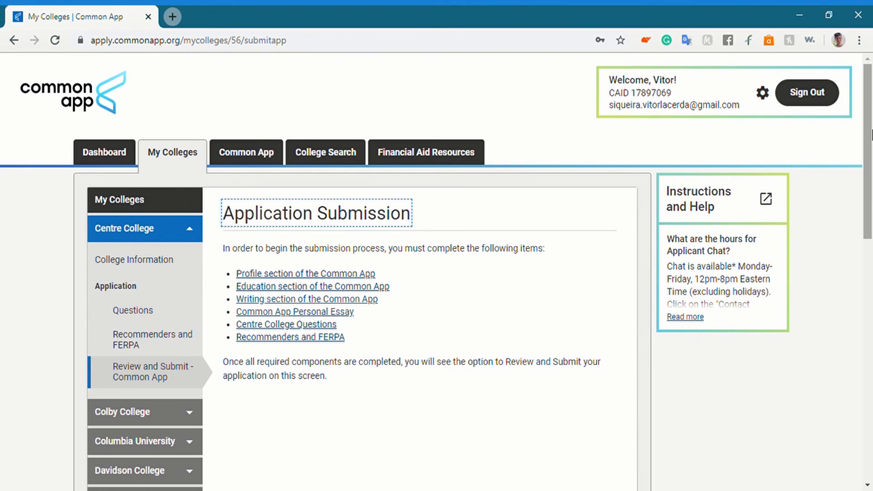
{"action": "left_click", "coordinate": [130, 153]}
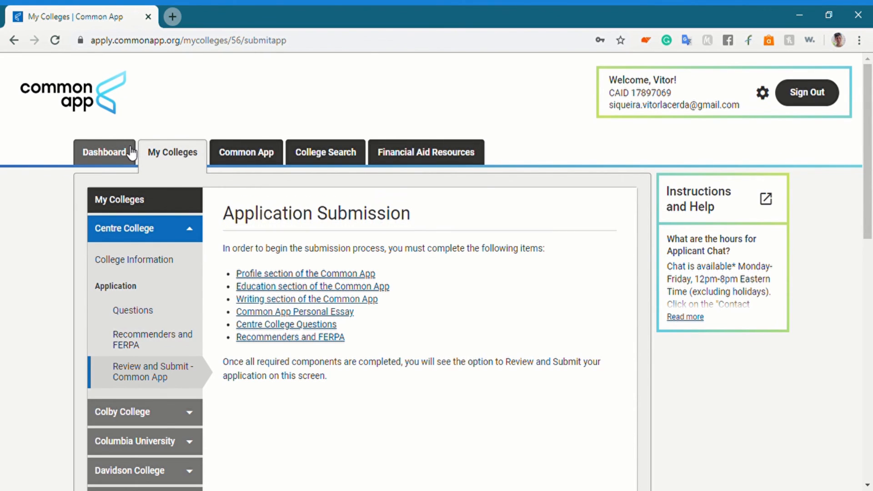